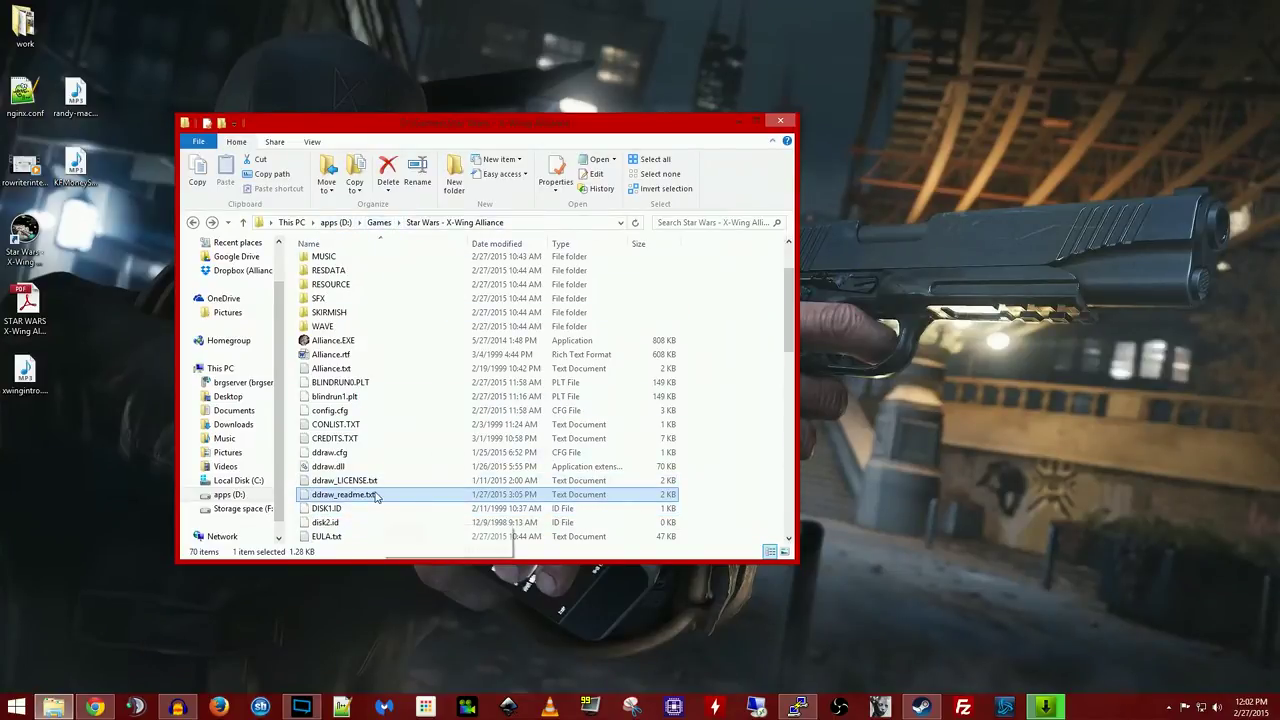
Step: Open ddraw_readme.txt from the Star Wars - X-Wing Alliance folder on drive D:
left_click(345, 370)
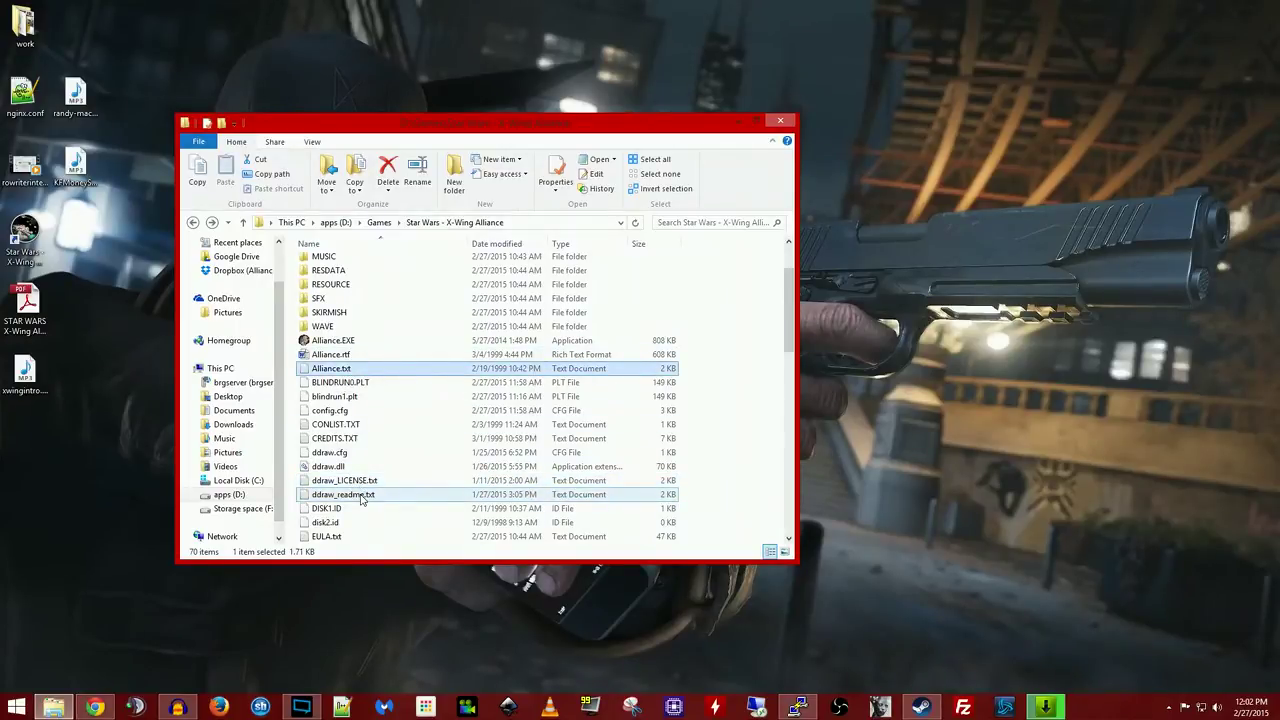
left_click(363, 497)
double_click(363, 497)
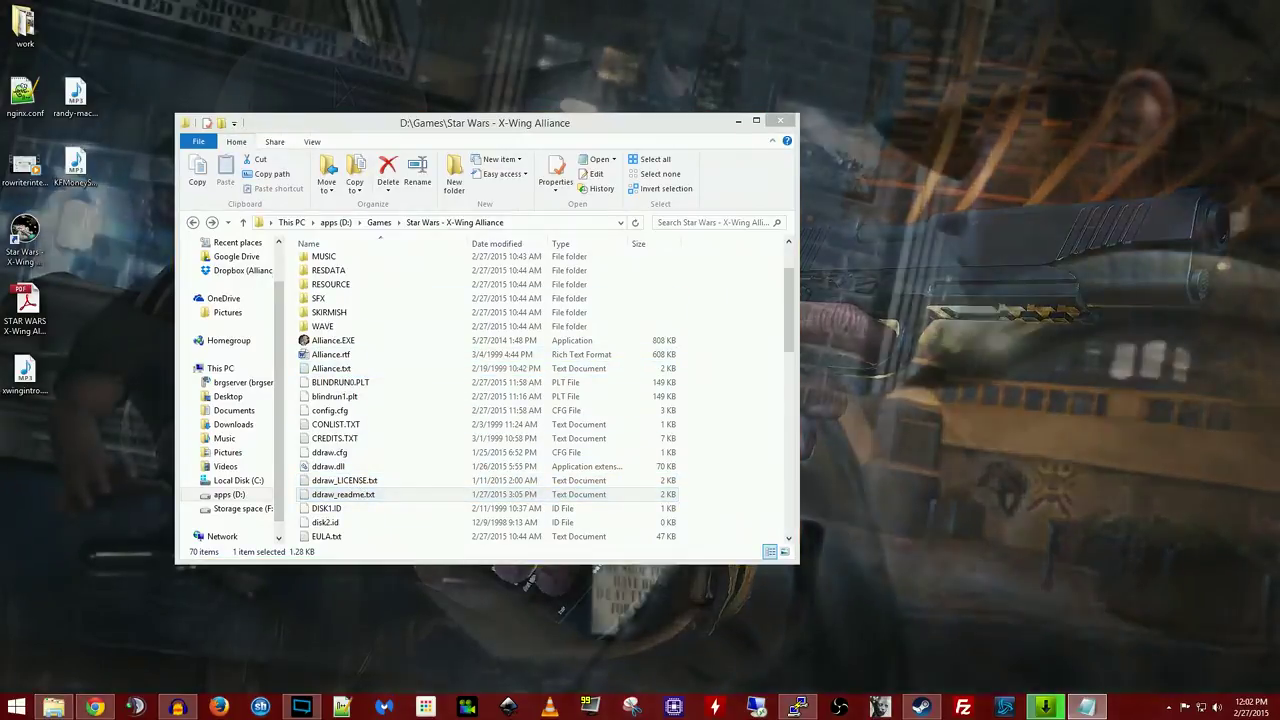
Step: Reposition the readme window and scroll down to its Note section
left_click_drag(707, 205, 749, 125)
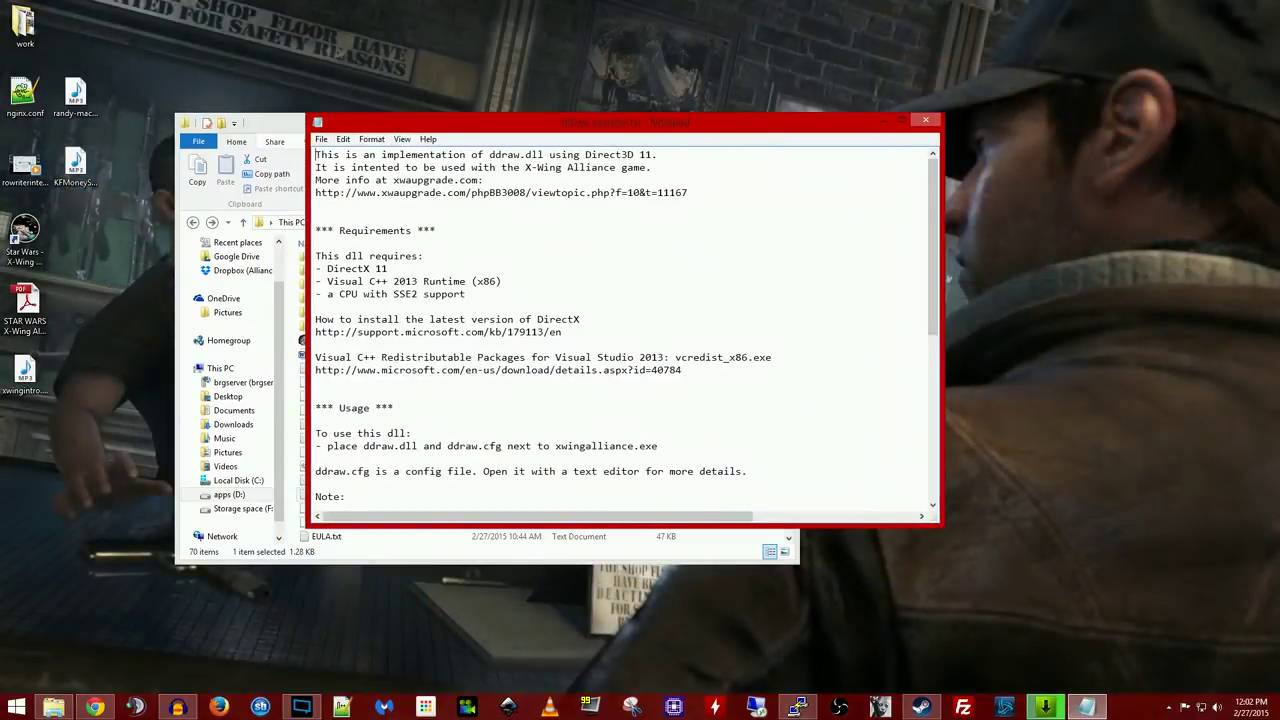
scroll(627, 325, "down", 4)
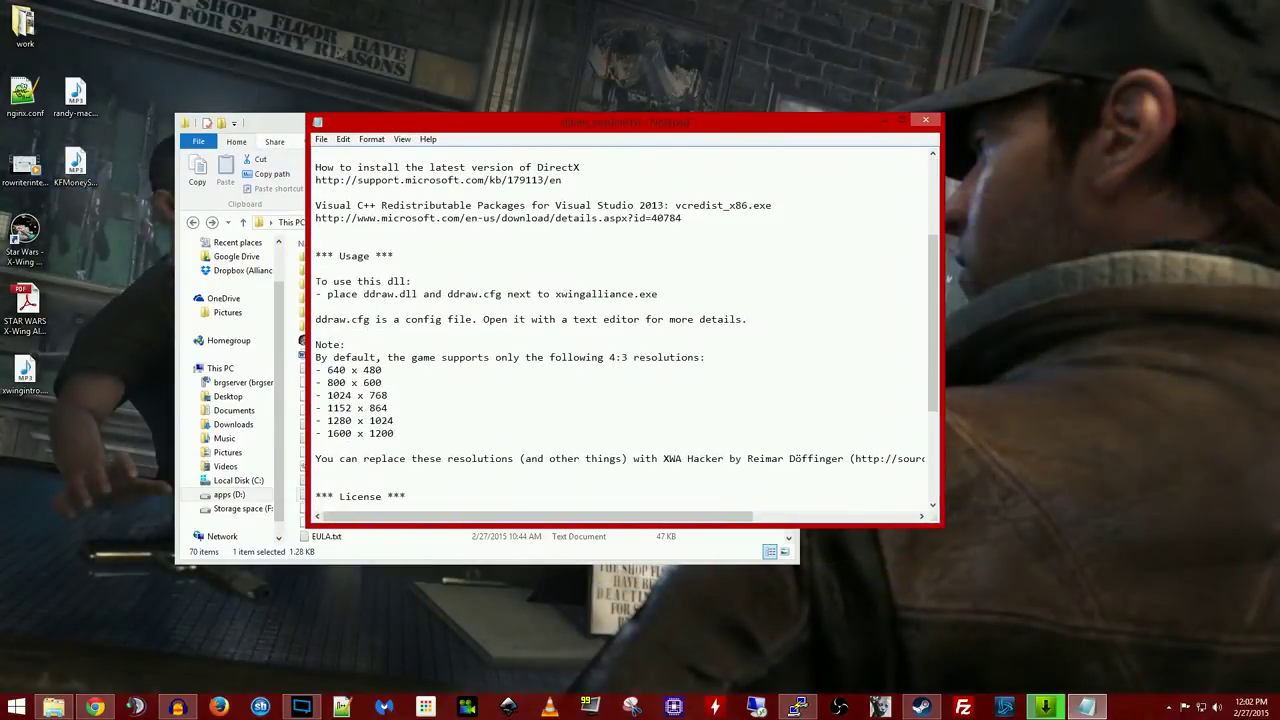
scroll(627, 325, "down", 2)
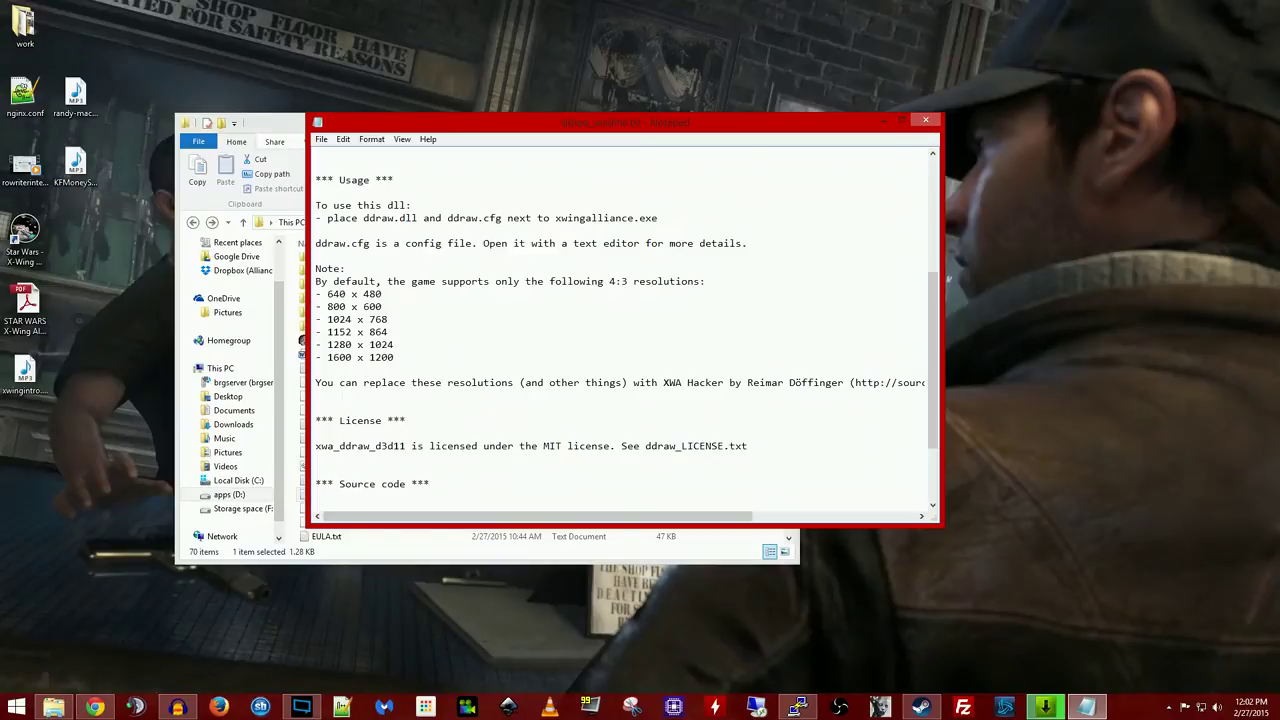
Step: Highlight the 4:3 resolution notes, then select the sourceforge.net xwahacker download address
left_click_drag(554, 281, 706, 281)
left_click(395, 357)
mouse_move(926, 382)
left_mouse_down()
mouse_move(368, 382)
mouse_move(512, 382)
left_mouse_up()
left_click(620, 382)
left_click_drag(543, 517, 708, 519)
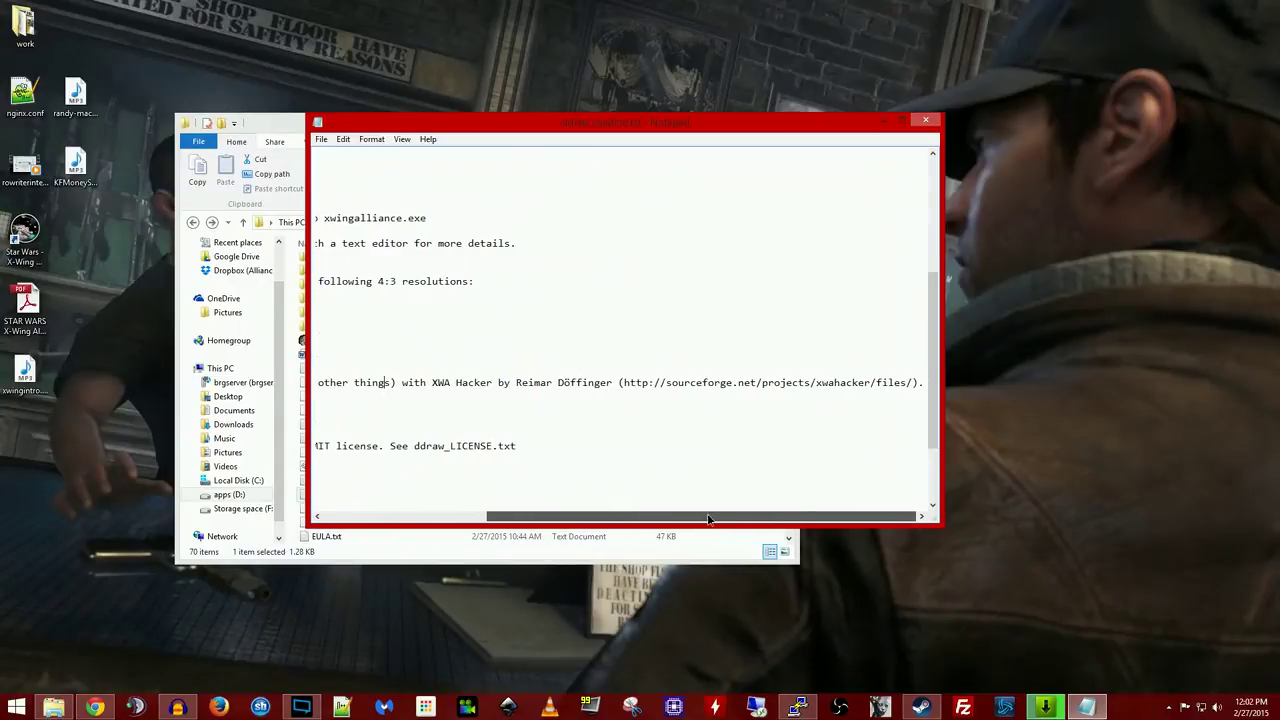
left_click_drag(622, 382, 914, 382)
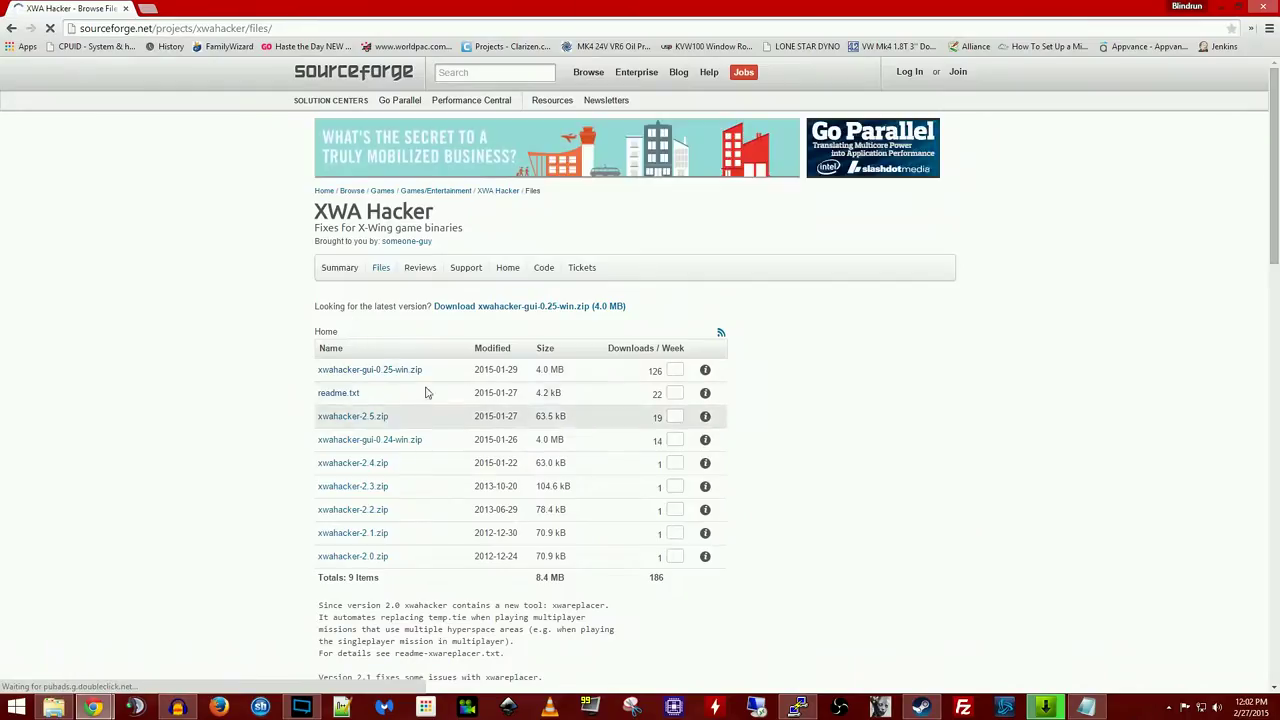
Step: Download xwahacker-gui-0.25-win.zip from the XWA Hacker SourceForge files page
left_click(372, 373)
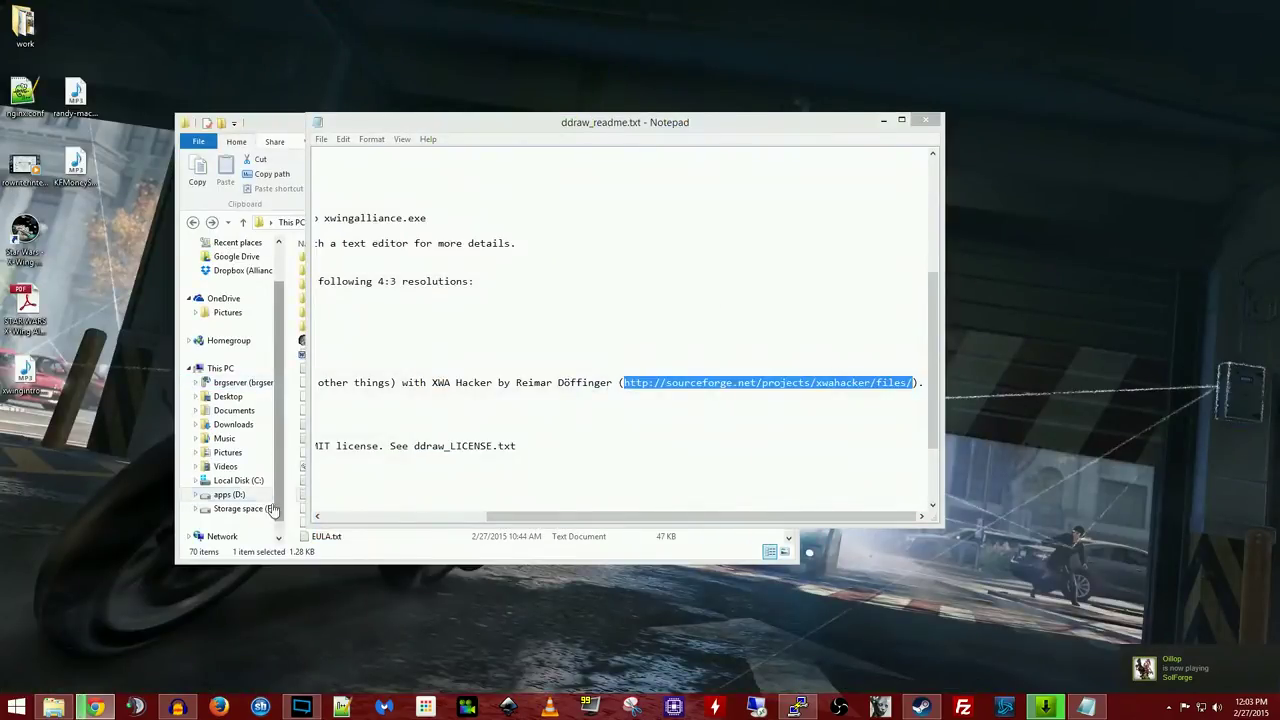
Step: Open the XWACK folder on apps (D:) and run xwahacker-qt.exe, confirming the security prompt
left_click(229, 494)
left_click(372, 487)
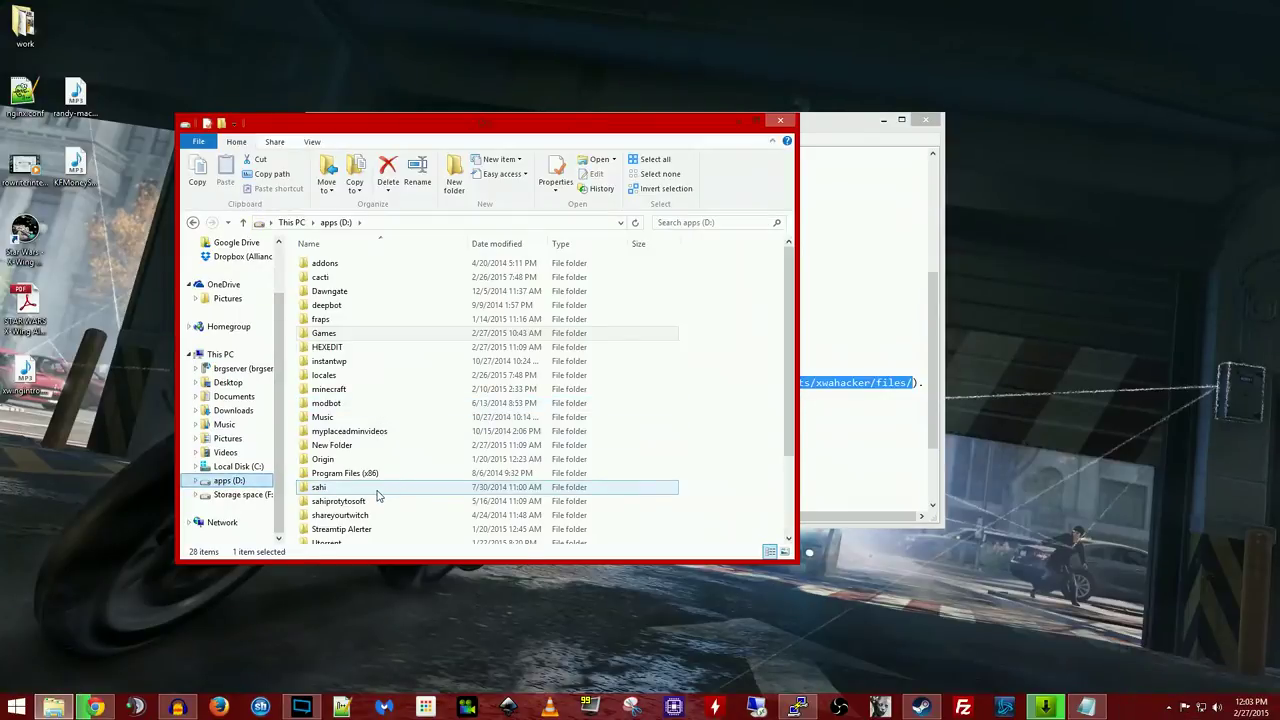
scroll(374, 494, "down", 3)
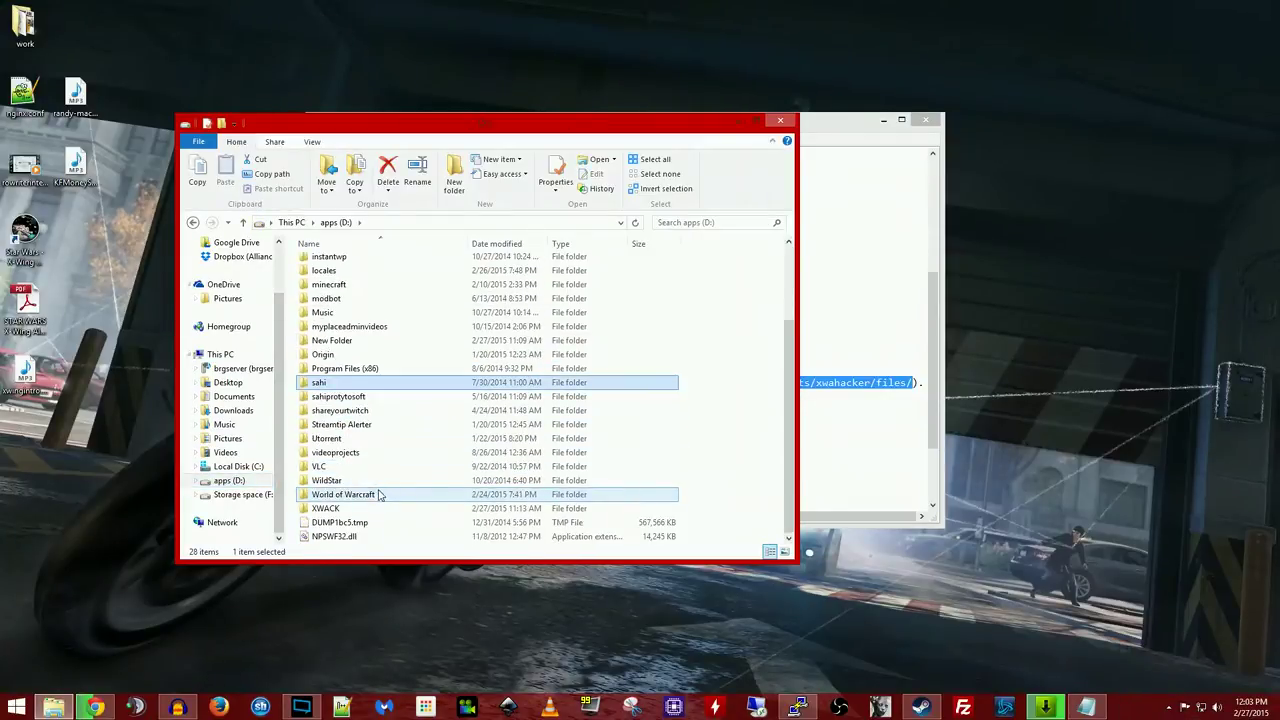
double_click(330, 508)
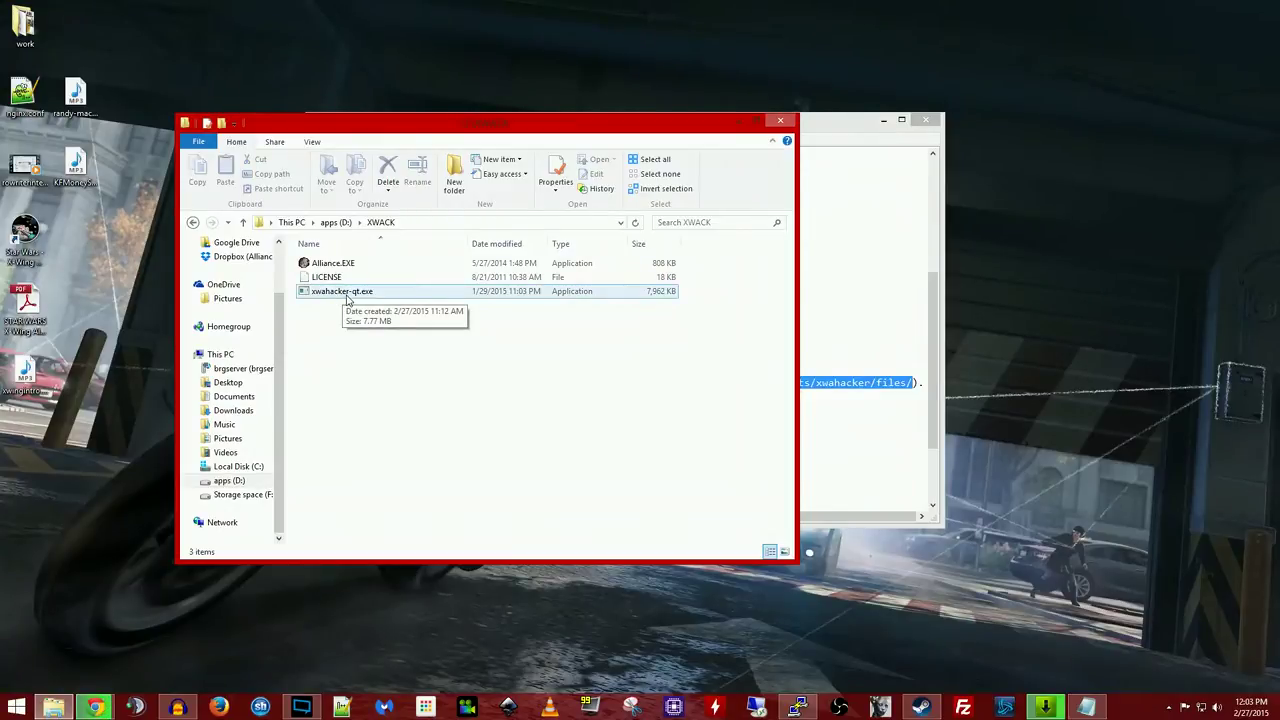
double_click(351, 297)
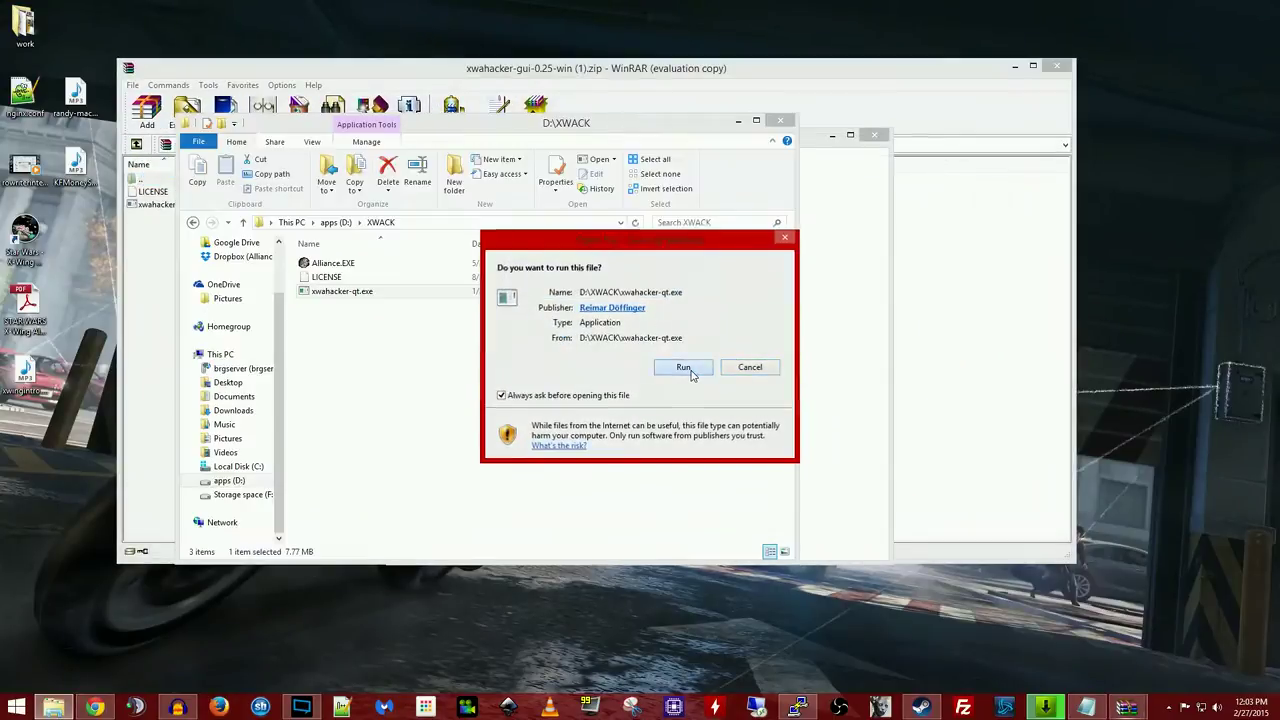
left_click(686, 368)
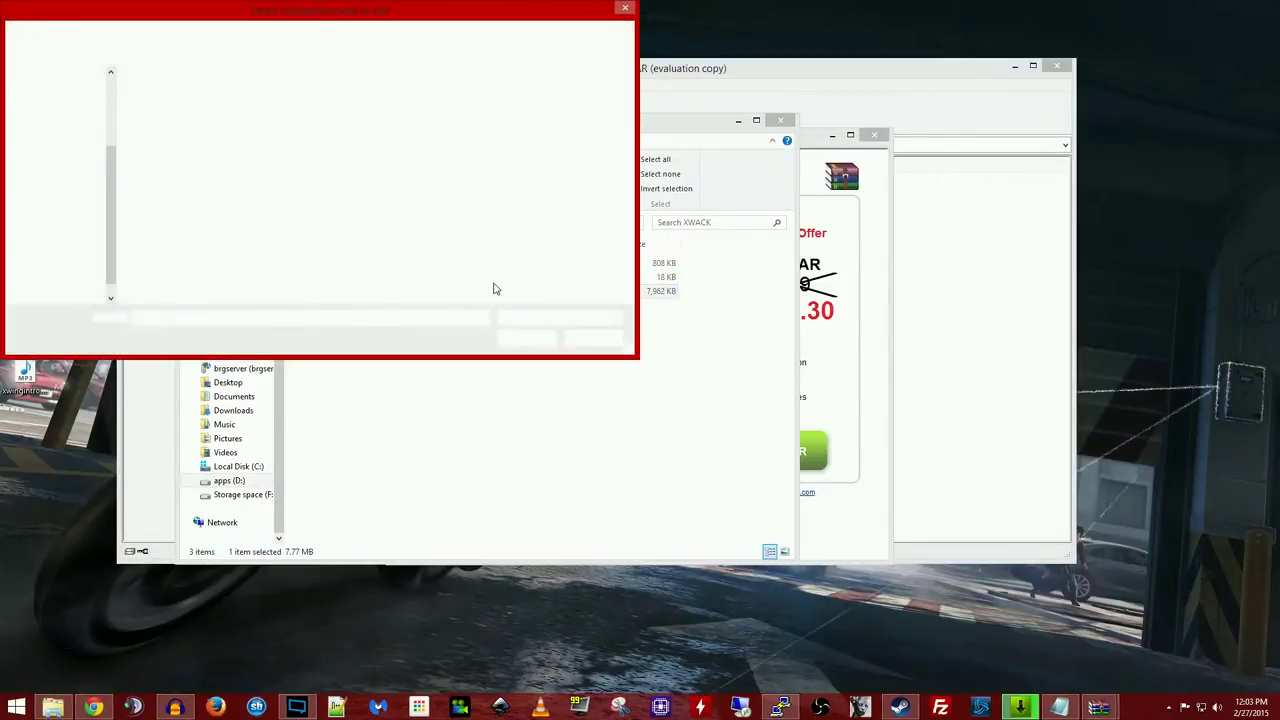
Step: Load XWINGALLIANCE.EXE from D:\Games\Star Wars - X-Wing Alliance into XWA Hacker
mouse_move(280, 20)
left_mouse_down()
mouse_move(684, 123)
mouse_move(615, 159)
left_mouse_up()
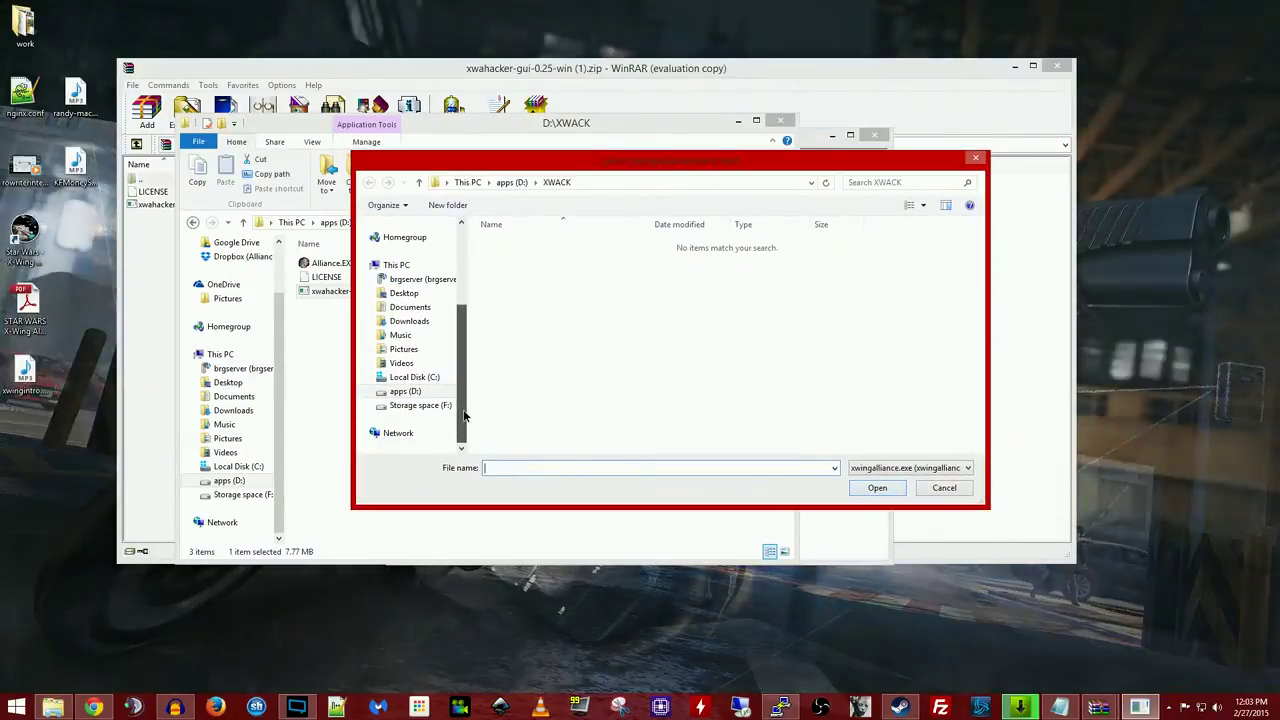
left_click(430, 403)
left_click(518, 391)
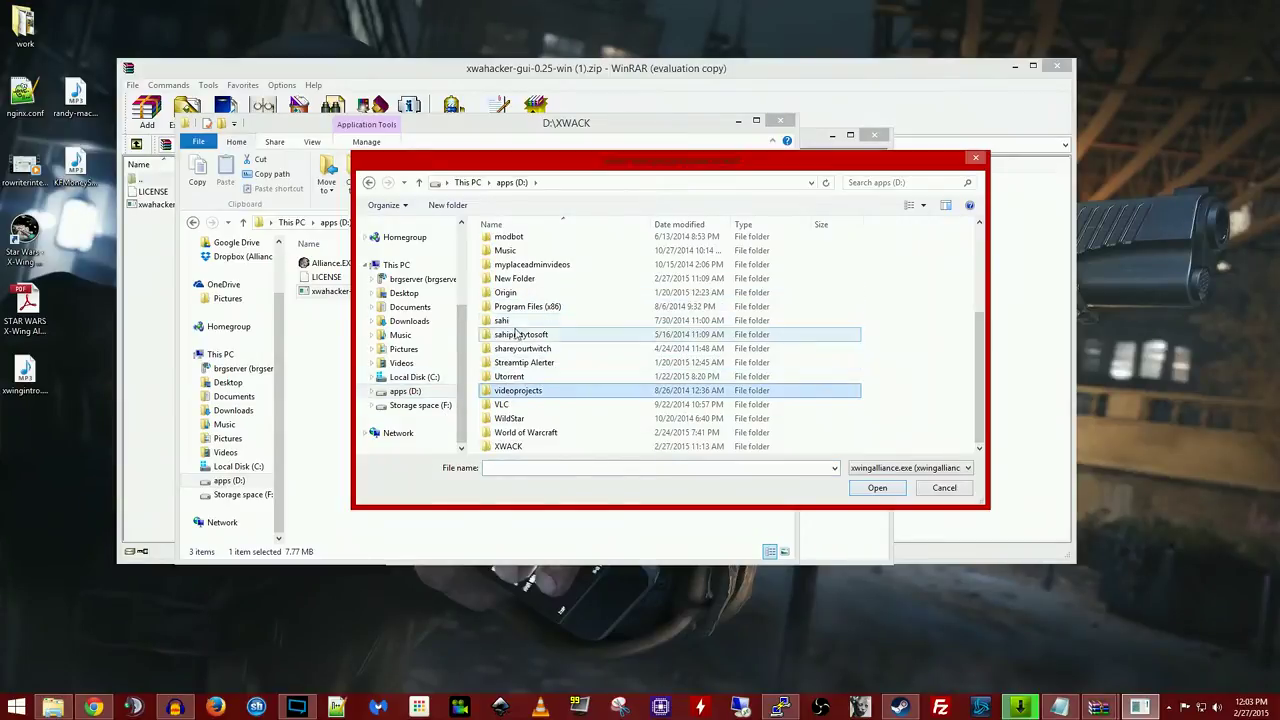
left_click(514, 278)
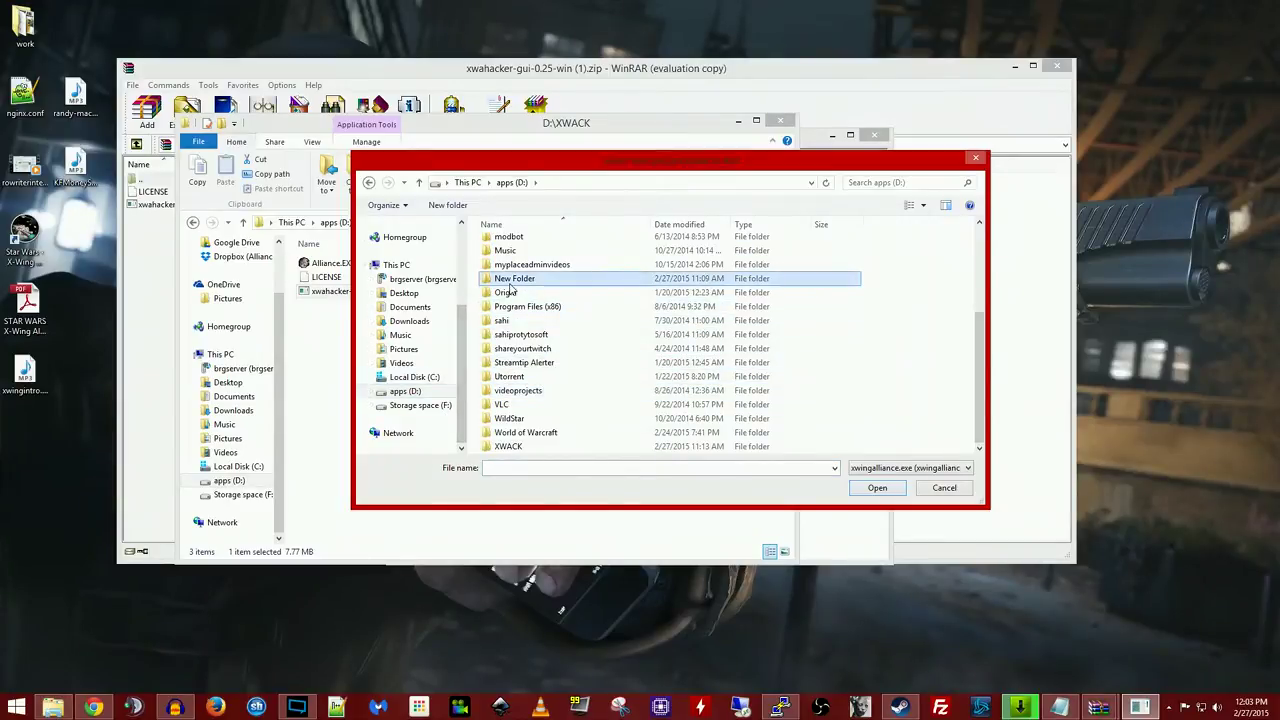
scroll(571, 334, "up", 3)
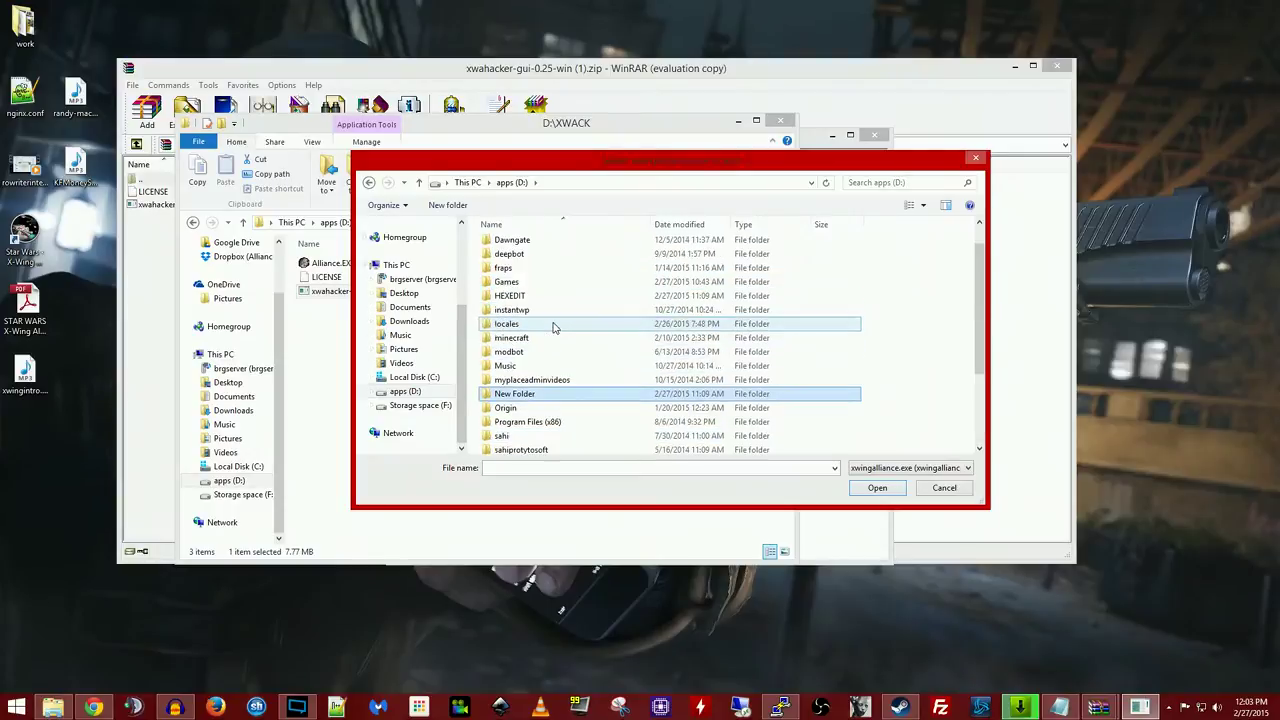
double_click(563, 334)
double_click(563, 334)
left_click(560, 398)
left_click(874, 487)
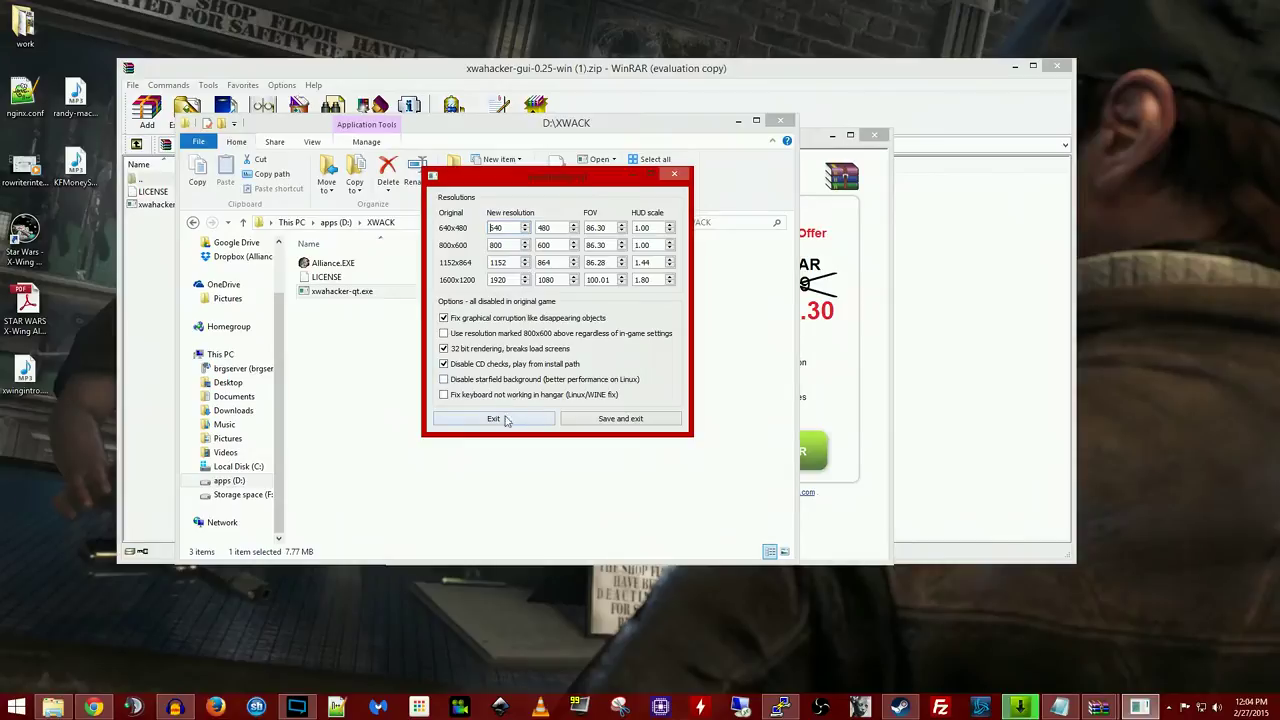
Step: Save the 1920x1080 resolution patch, dismiss the confirmation, and launch X-Wing Alliance
left_click(613, 419)
left_click(590, 322)
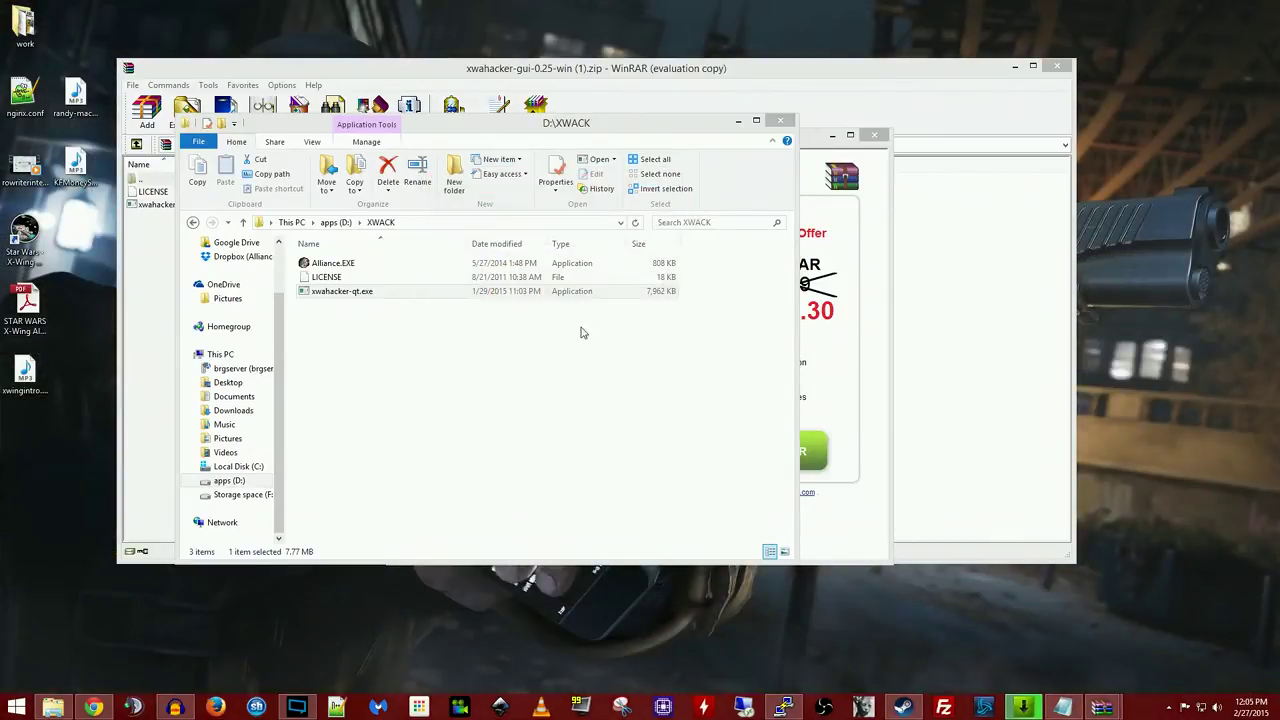
double_click(24, 234)
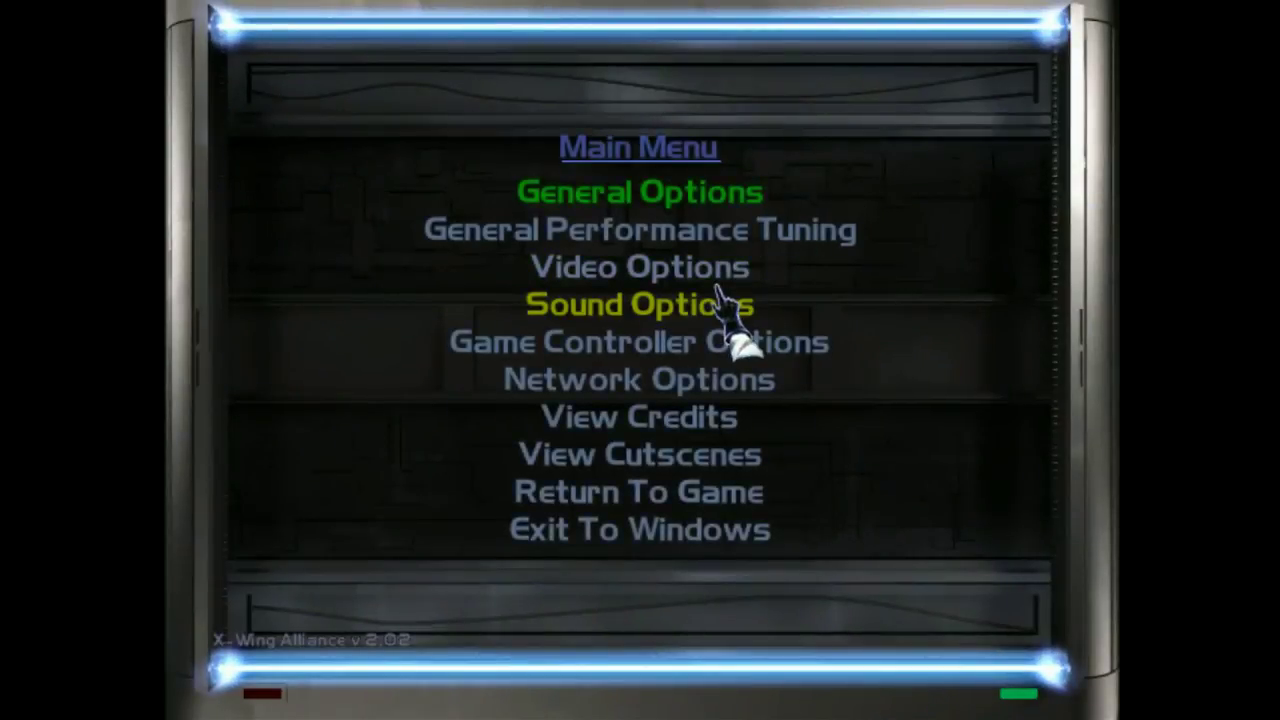
Step: Check Single Player Video Options shows 1600 x 1200, then back out with Esc
left_click(712, 270)
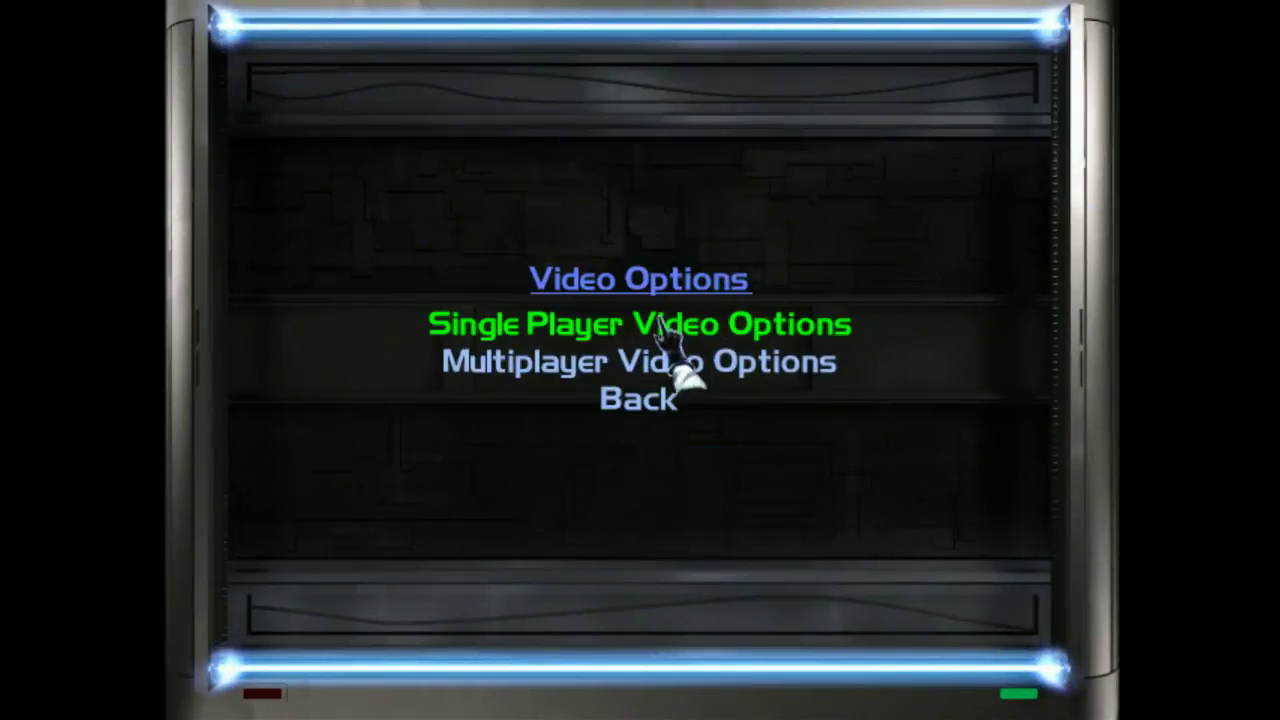
left_click(630, 326)
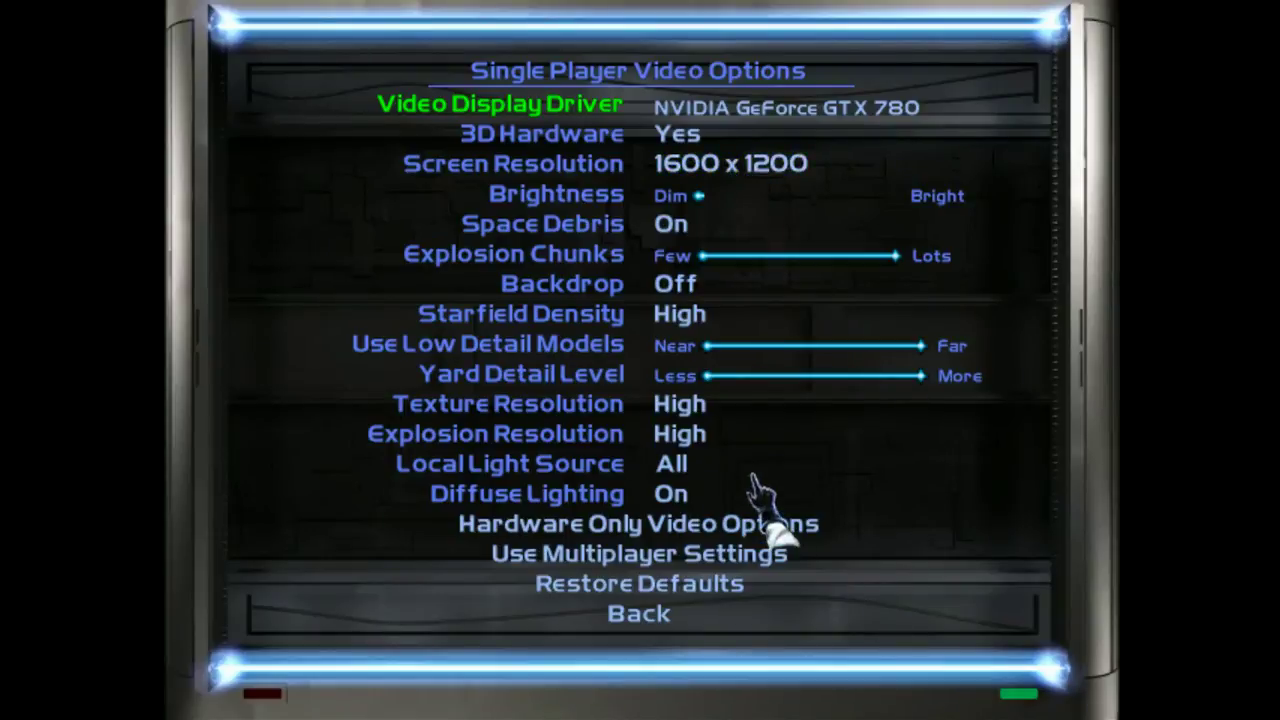
key("Escape")
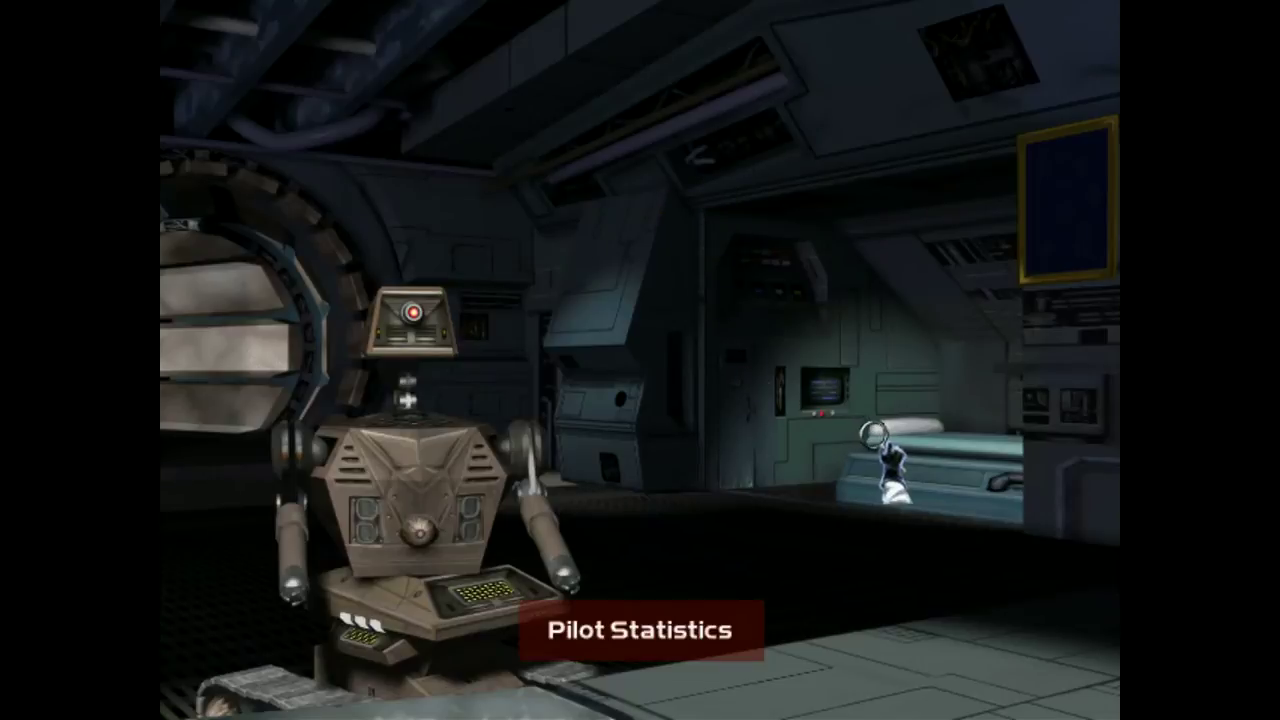
Step: Start Aeron's Lesson: Transport Operations and skip through the briefing to the hangar
left_click(428, 510)
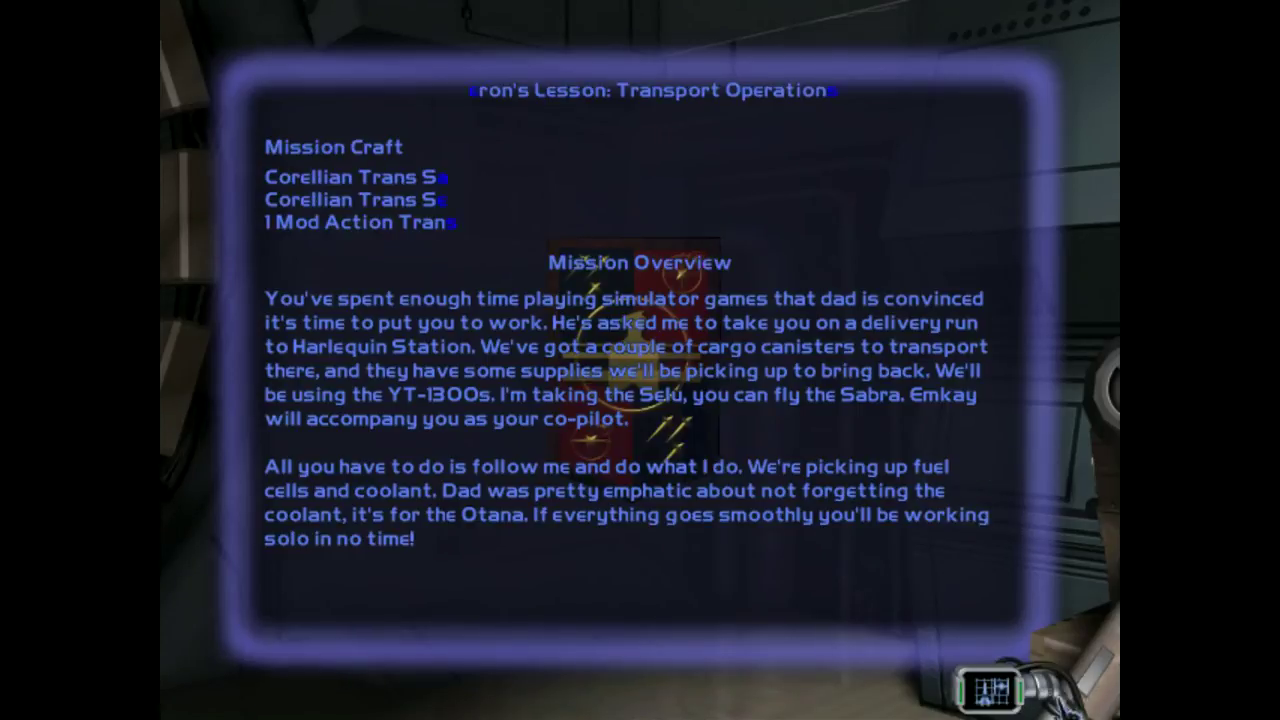
left_click(785, 440)
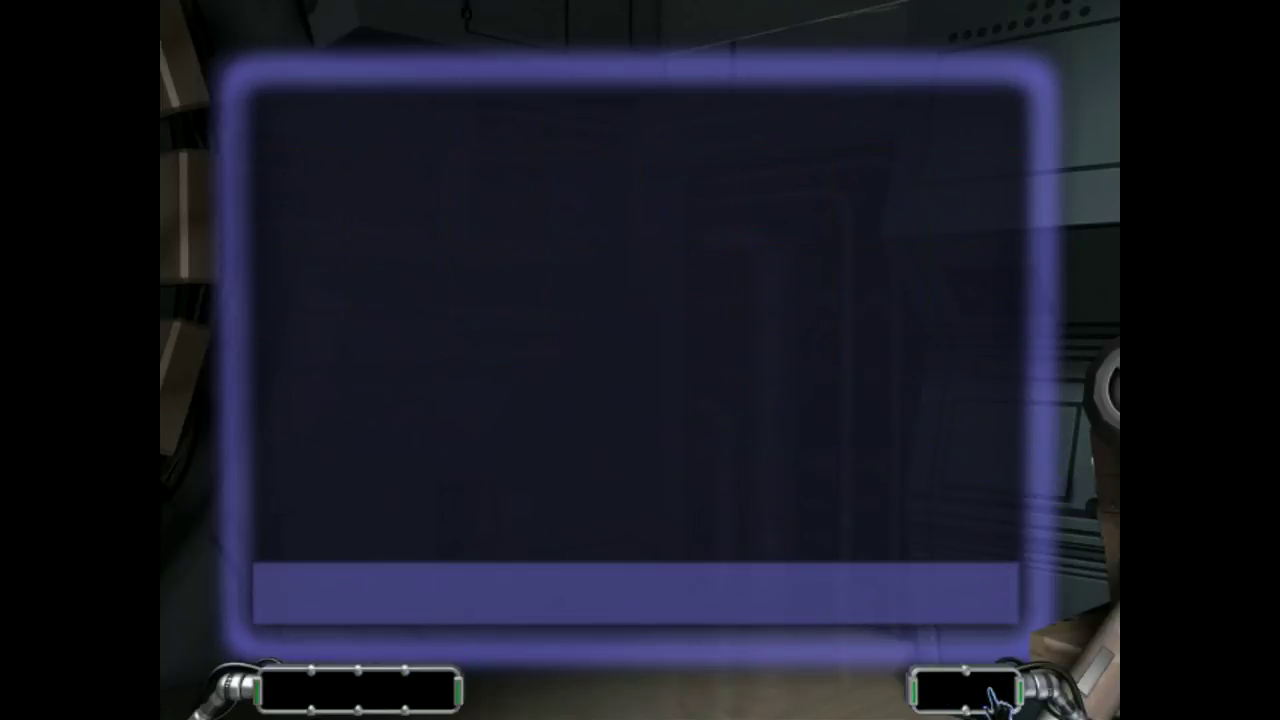
left_click(993, 692)
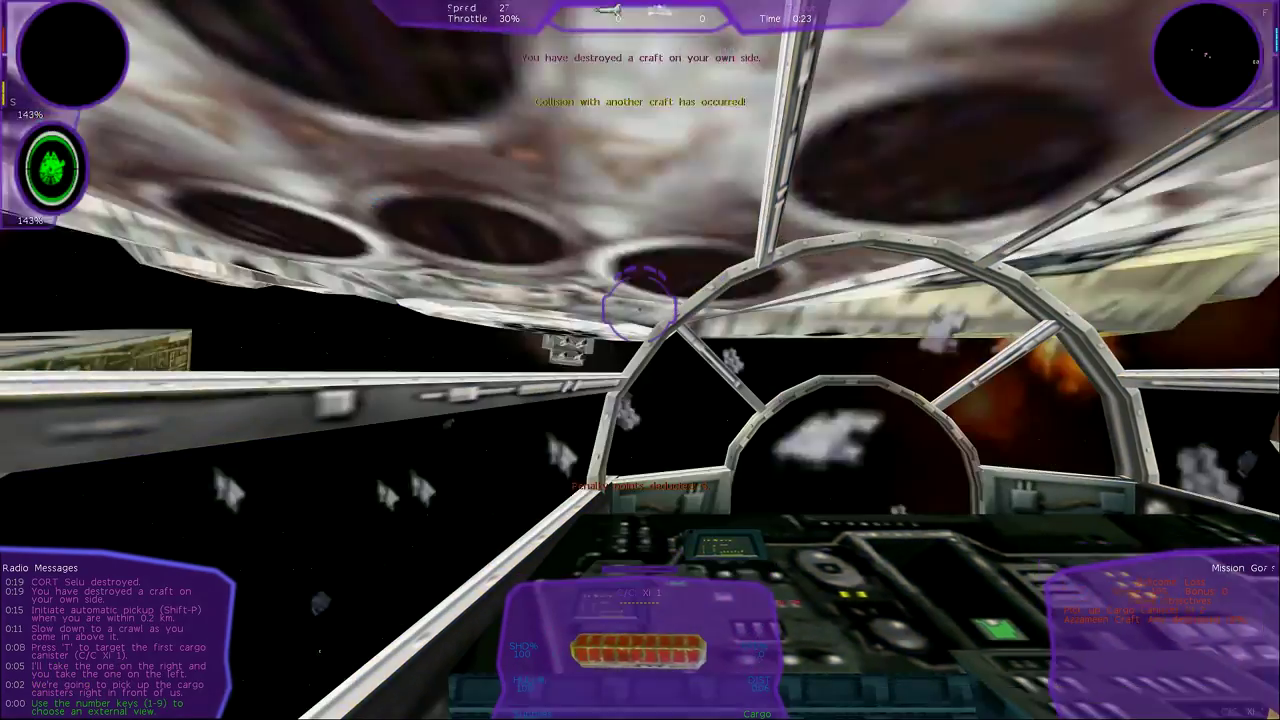
Step: Fly the YT-1300 mission, cutting throttle to zero with Backspace and to full with backslash
key("BackSpace")
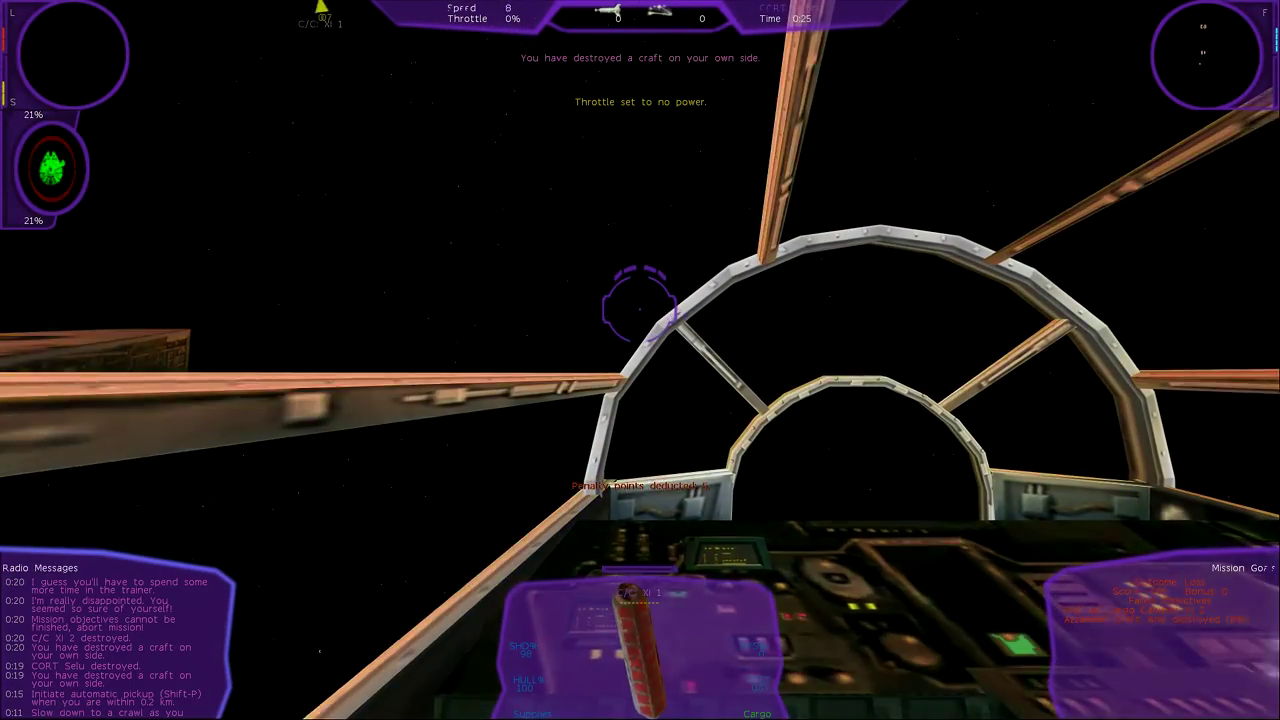
key("backslash")
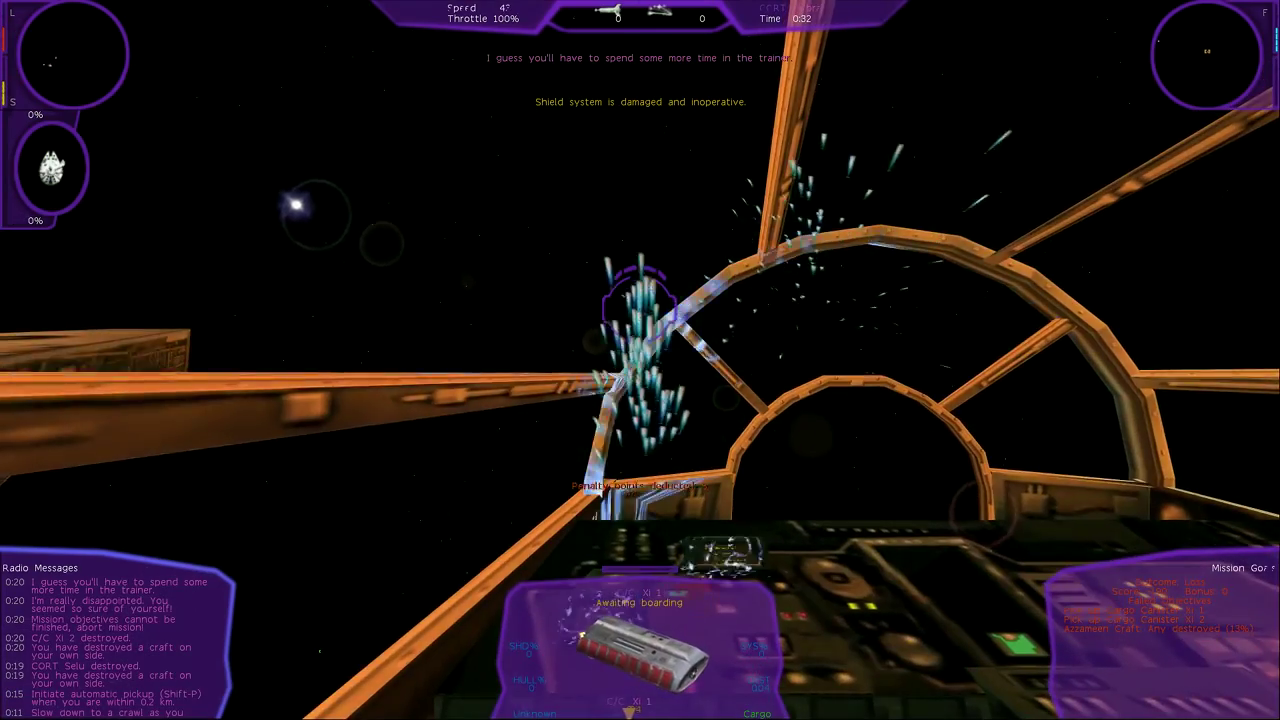
key("BackSpace")
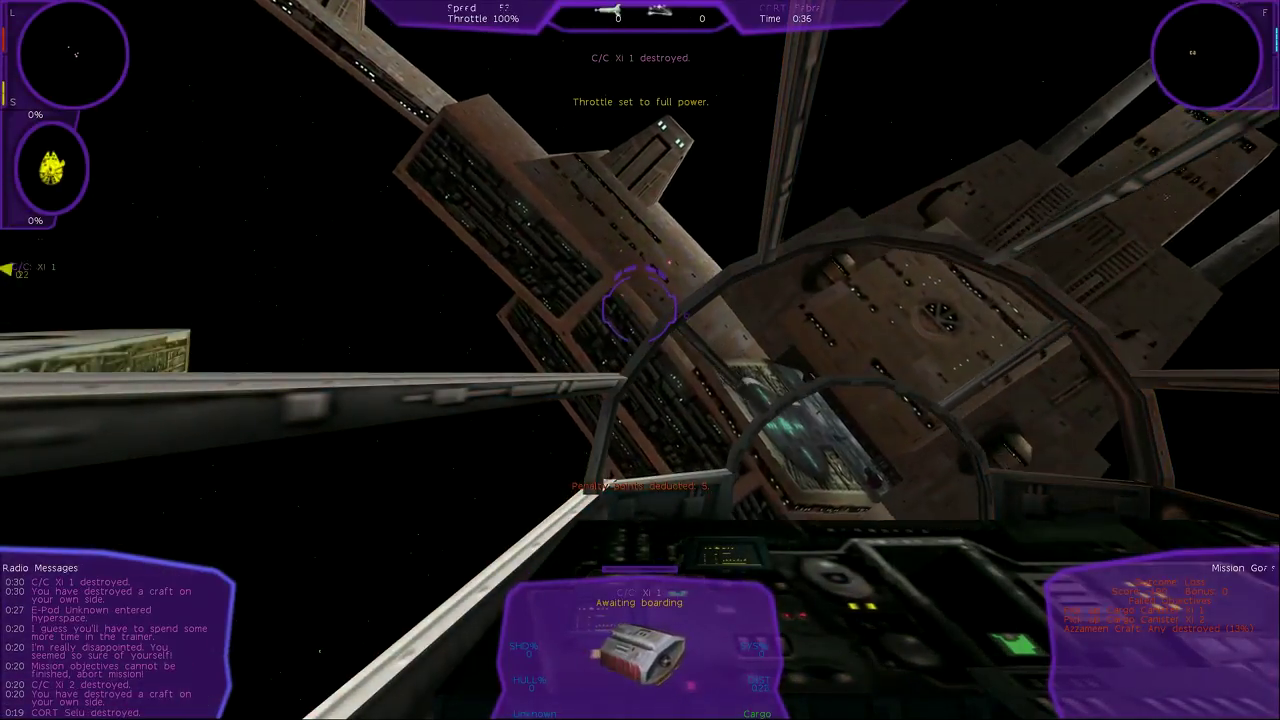